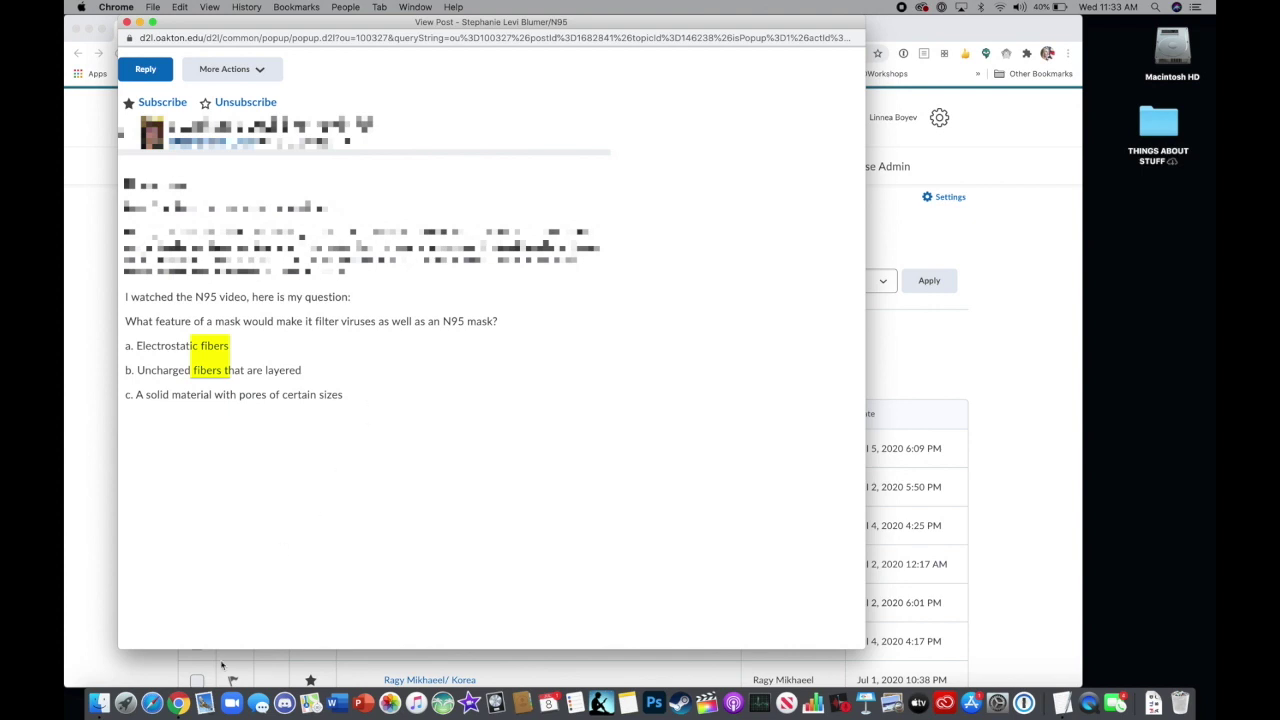
- Open YouTube in a new tab and switch to the See One Do One Teach Forever channel
key(super+t)
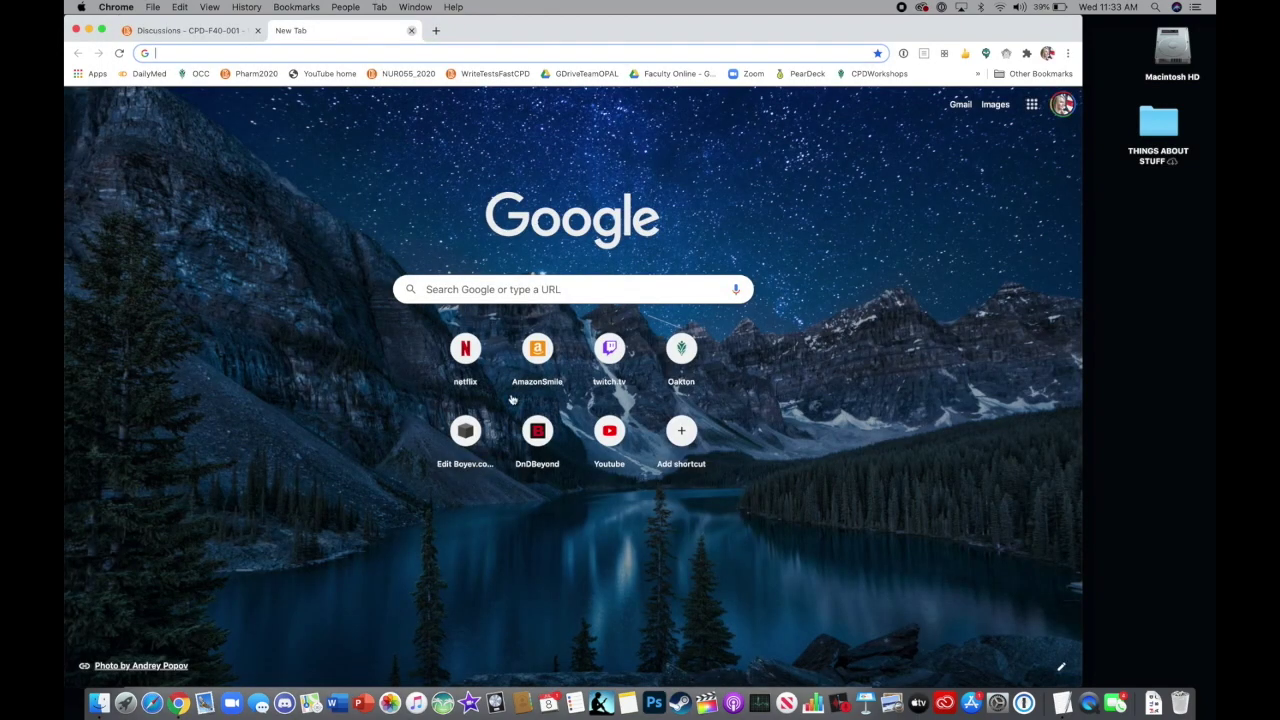
click(610, 431)
click(1043, 102)
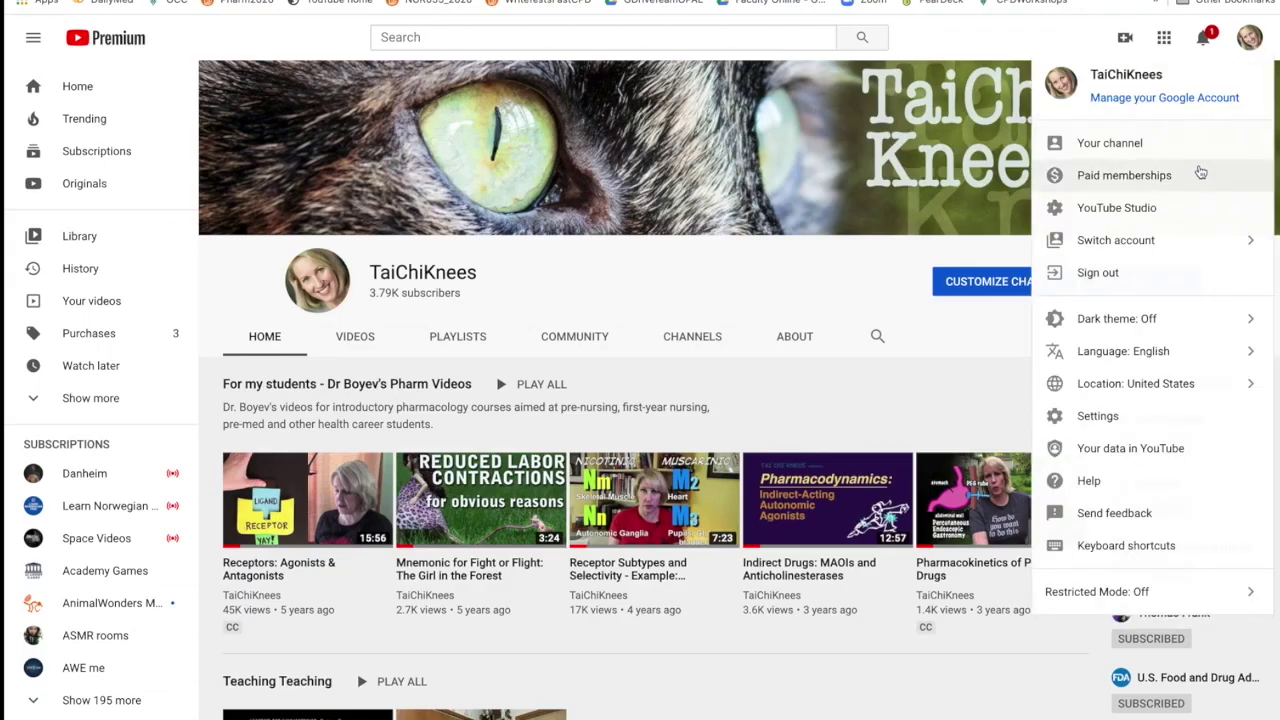
click(1155, 240)
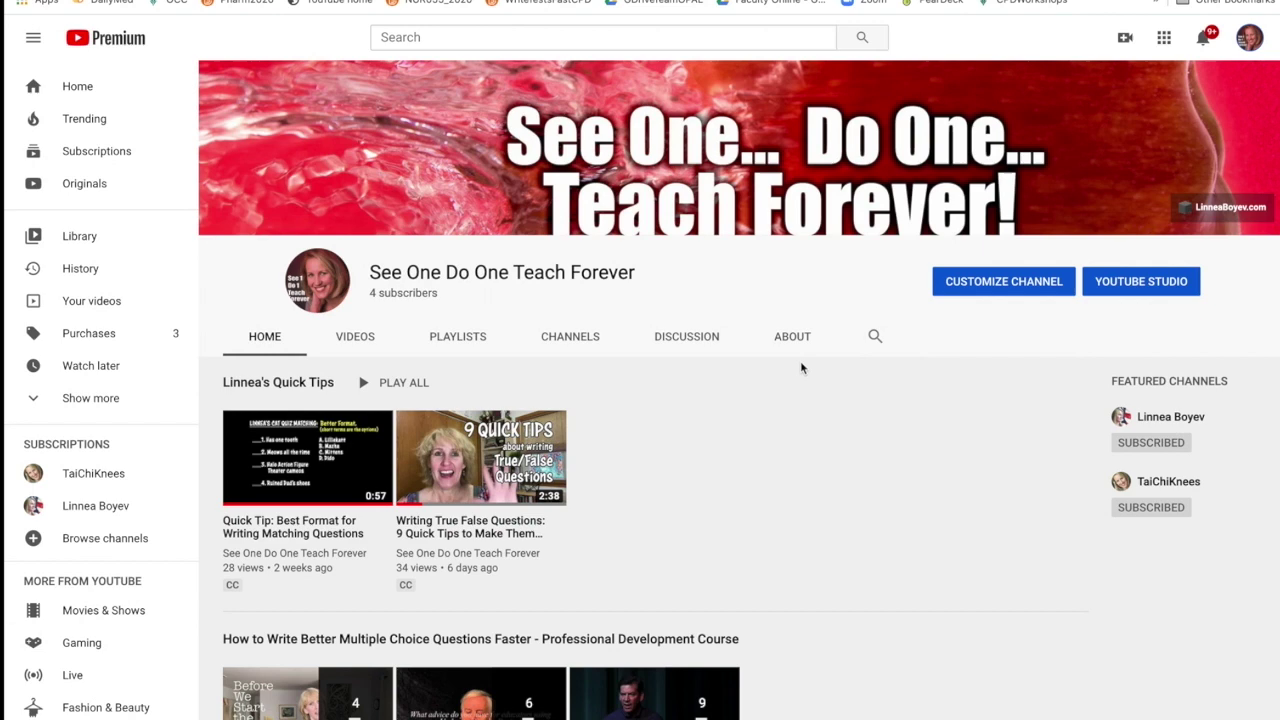
- Play the Week Two Videos playlist and show more actions for The Astounding Physics of N95 Masks
scroll(800, 365, down, 5)
click(455, 430)
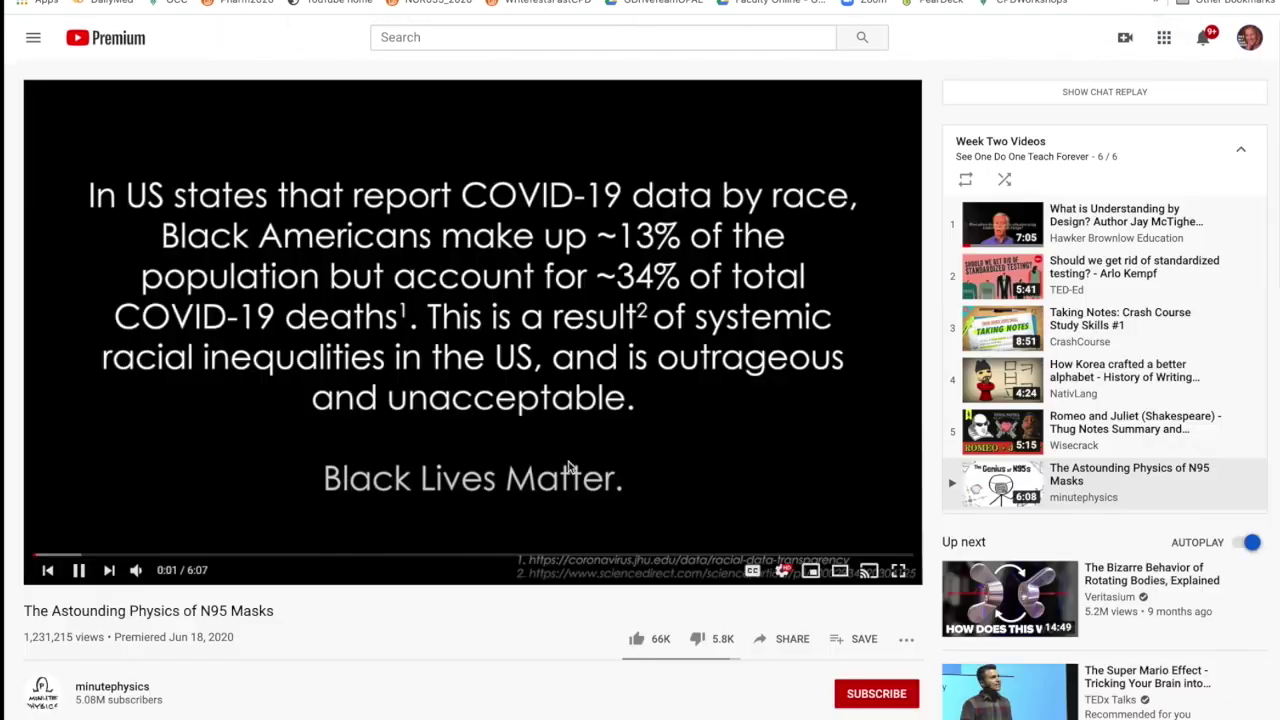
scroll(568, 461, down, 2)
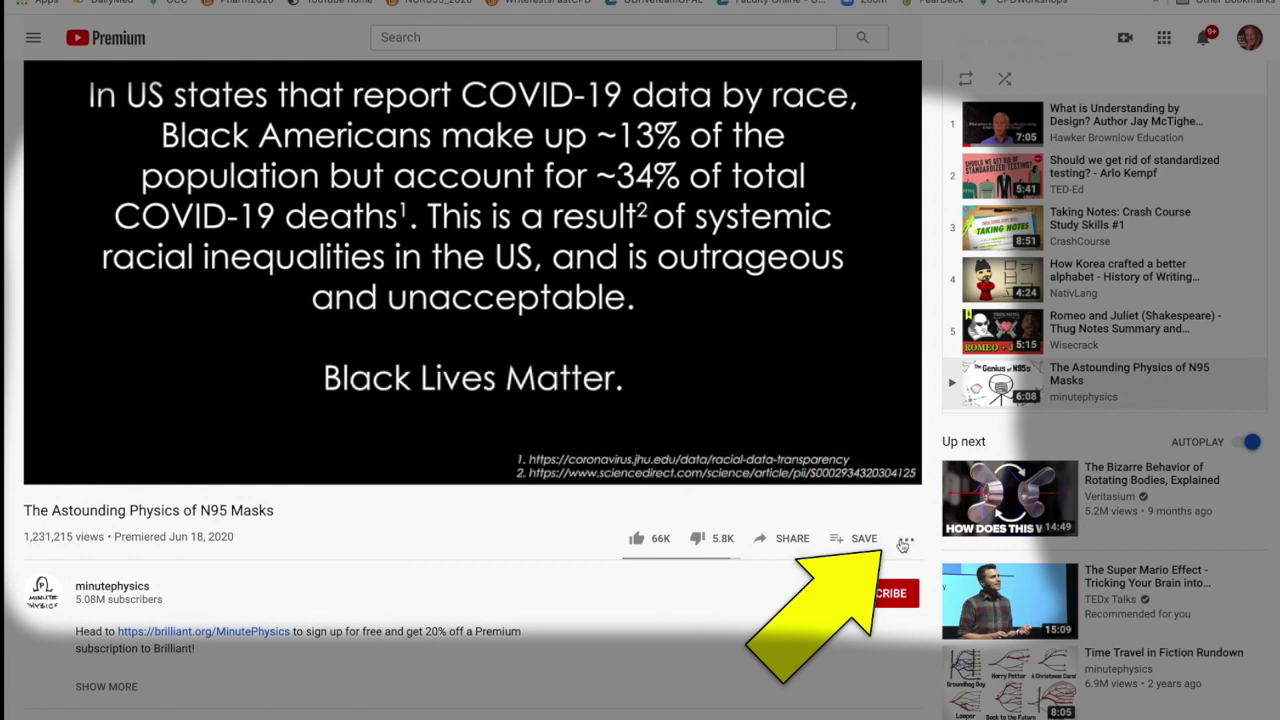
click(904, 542)
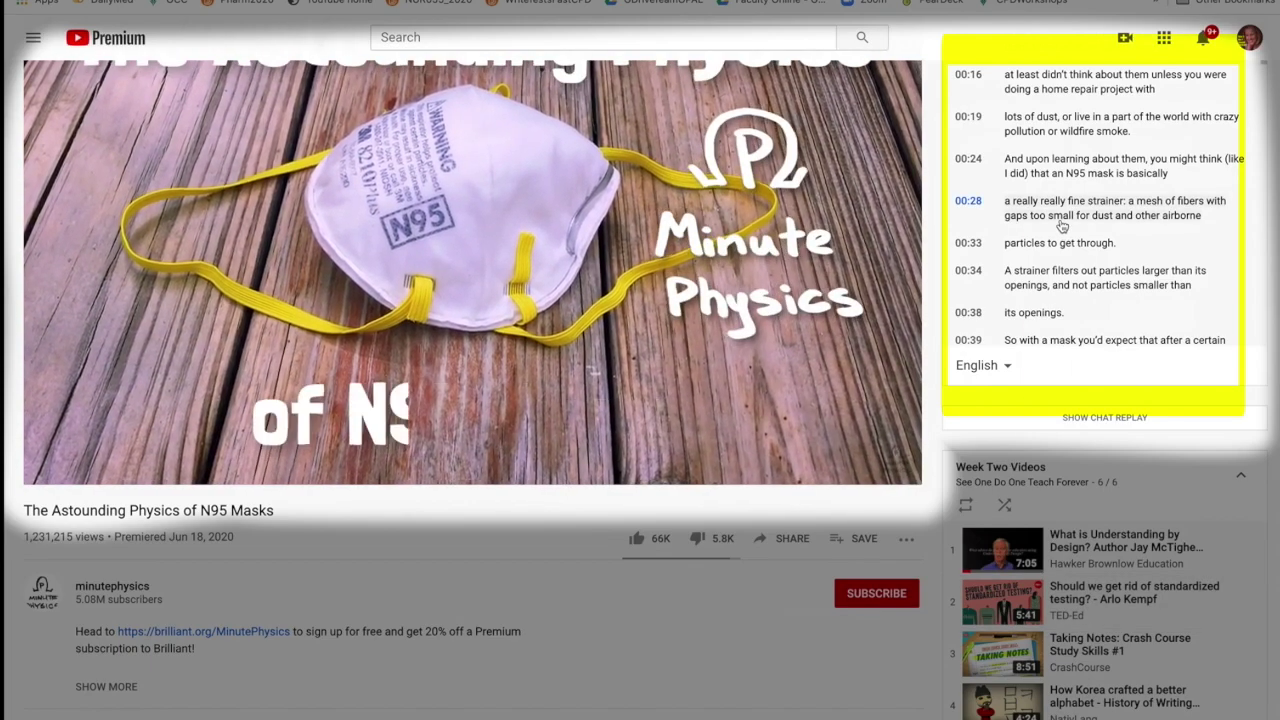
- Seek the N95 video via transcript lines 00:38, 00:43, 00:51, 01:30 and 01:54
click(1062, 228)
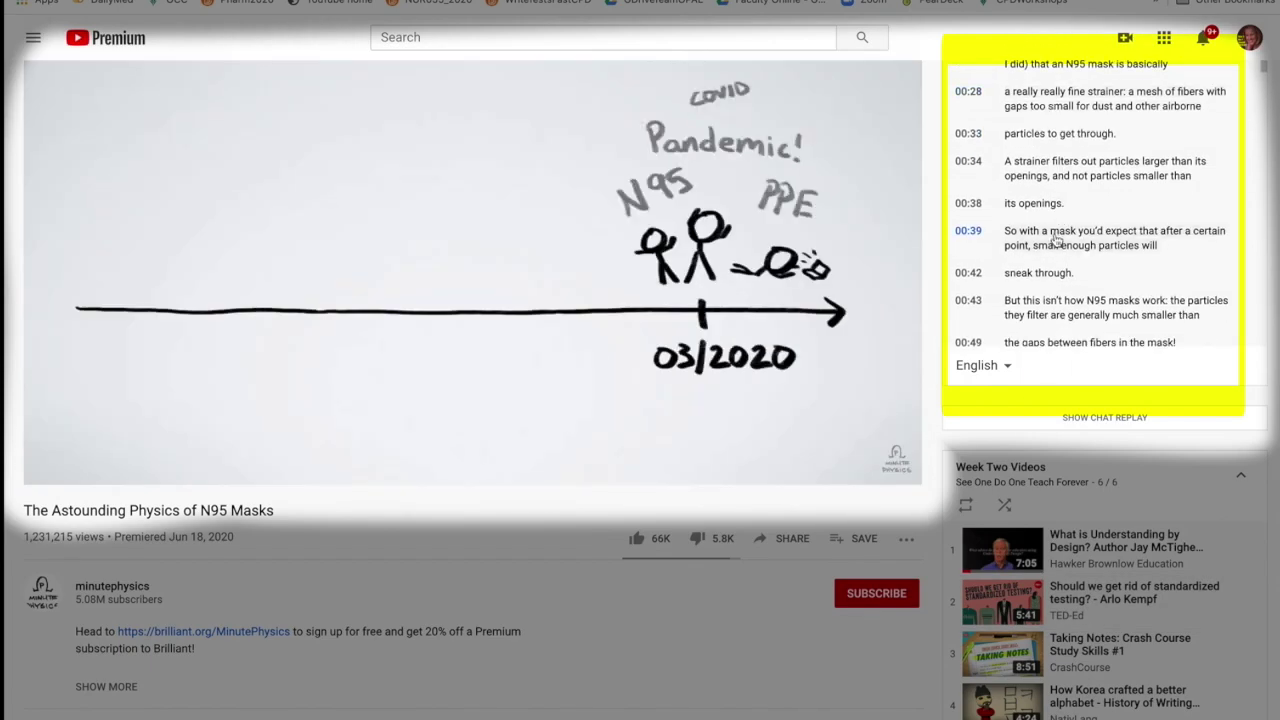
click(1056, 238)
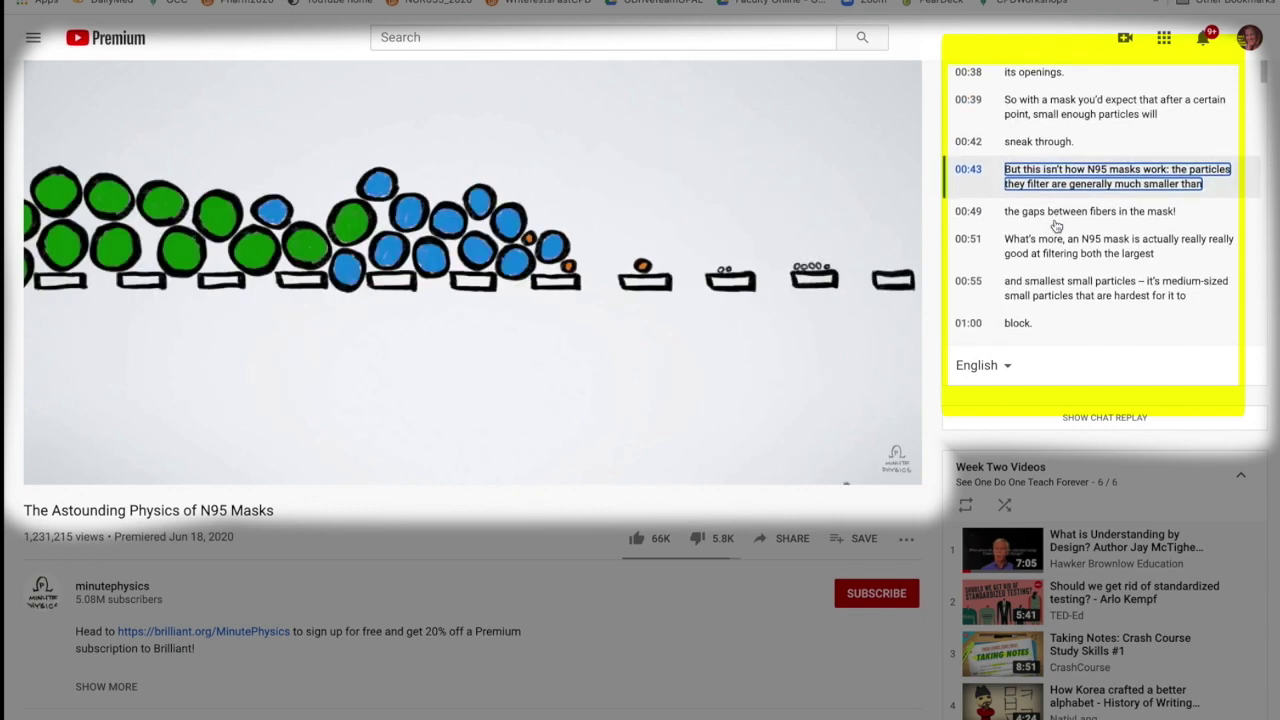
click(1056, 227)
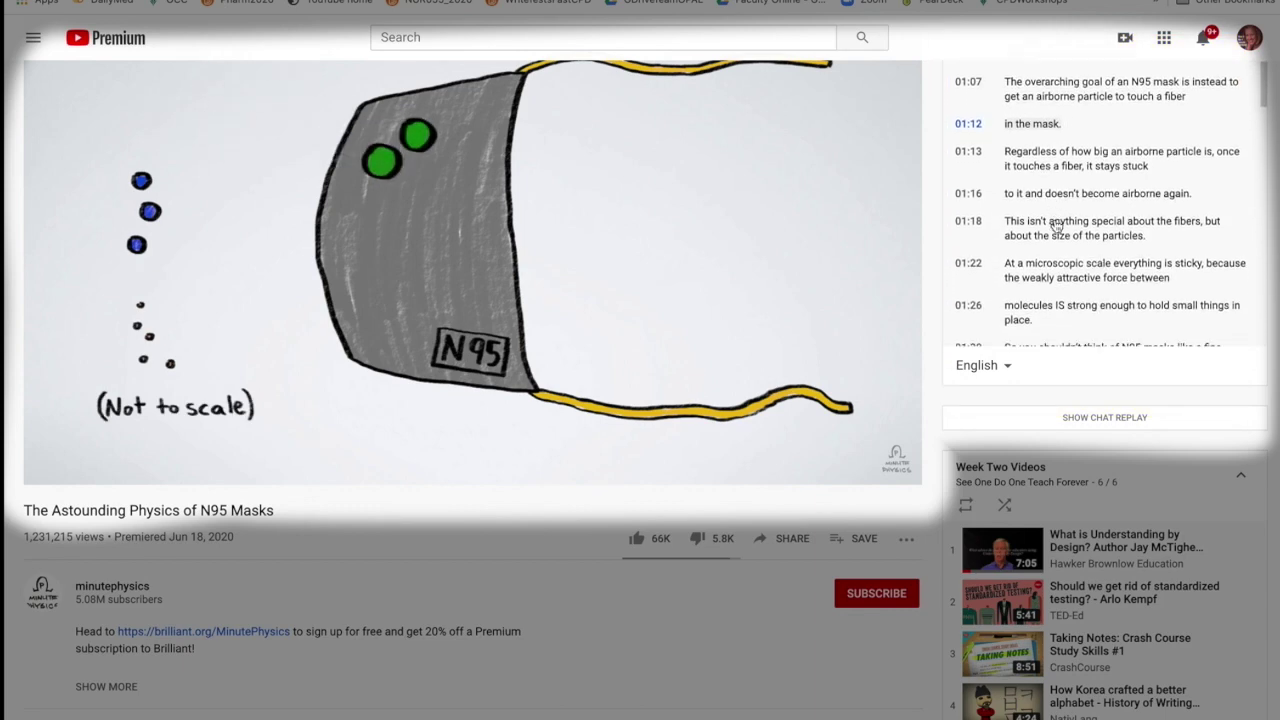
click(1056, 227)
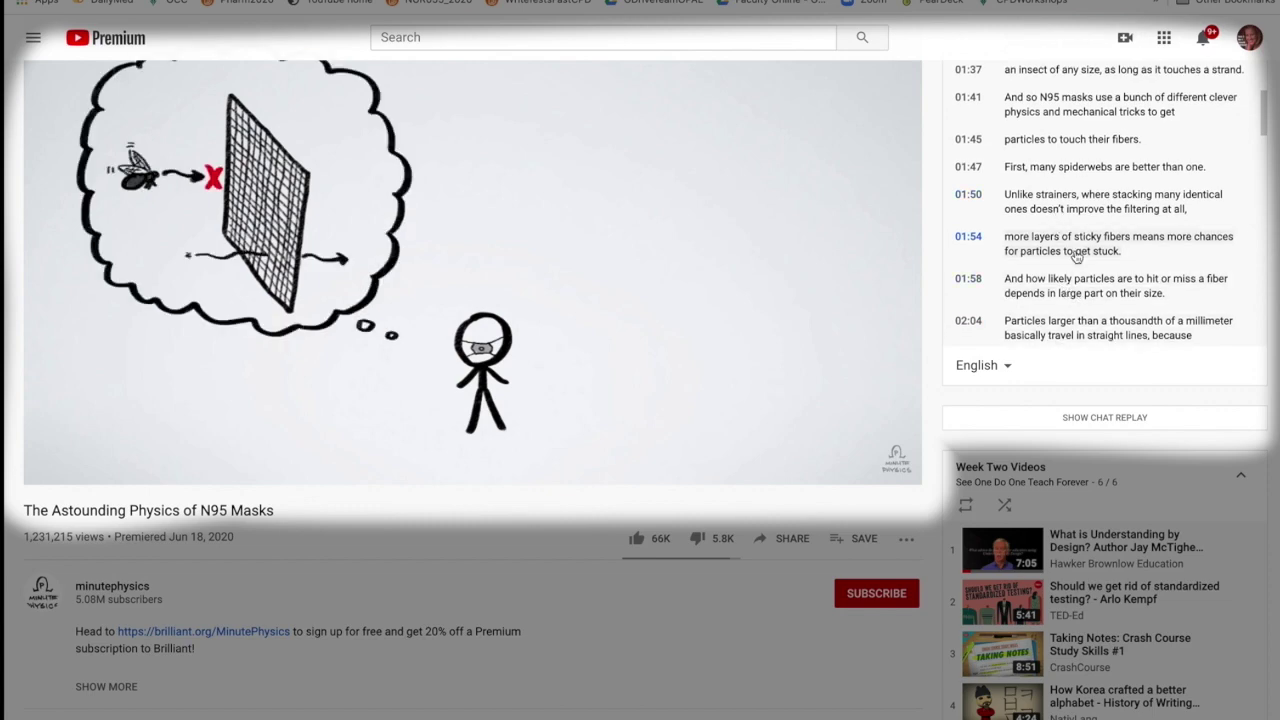
click(1076, 255)
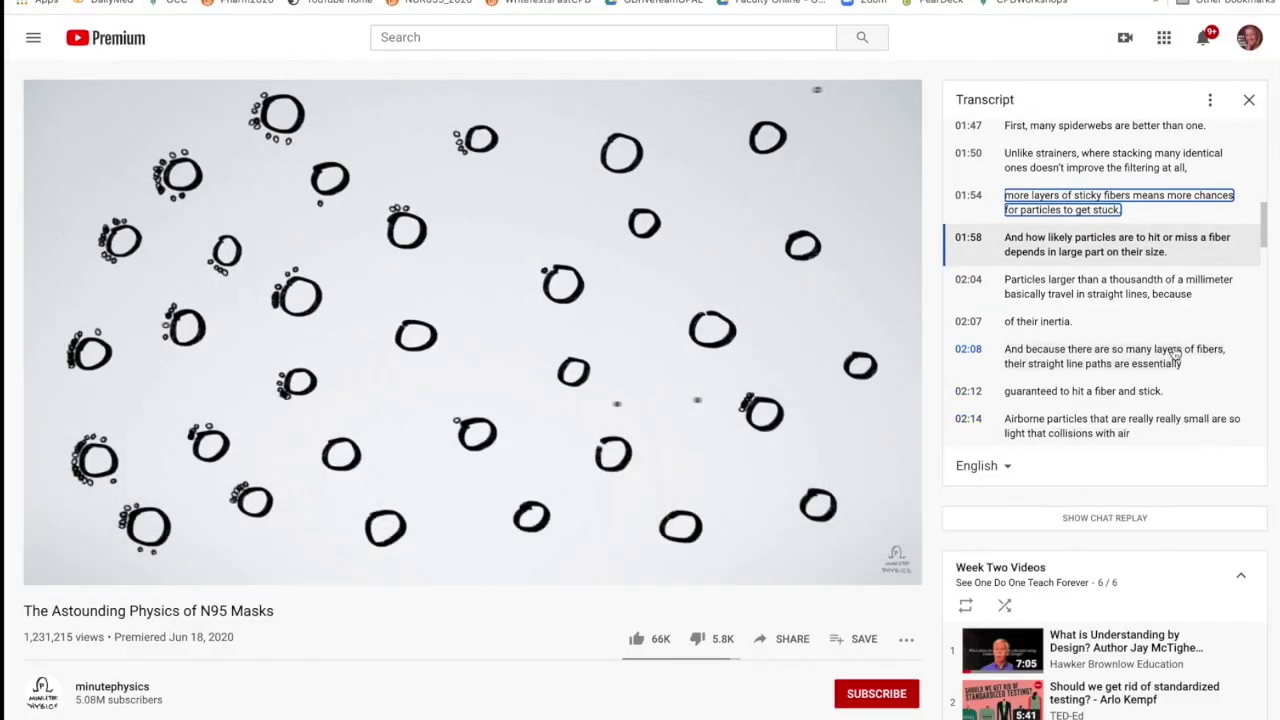
- Pause the N95 video at 2:01, then select and copy the whole transcript
click(78, 570)
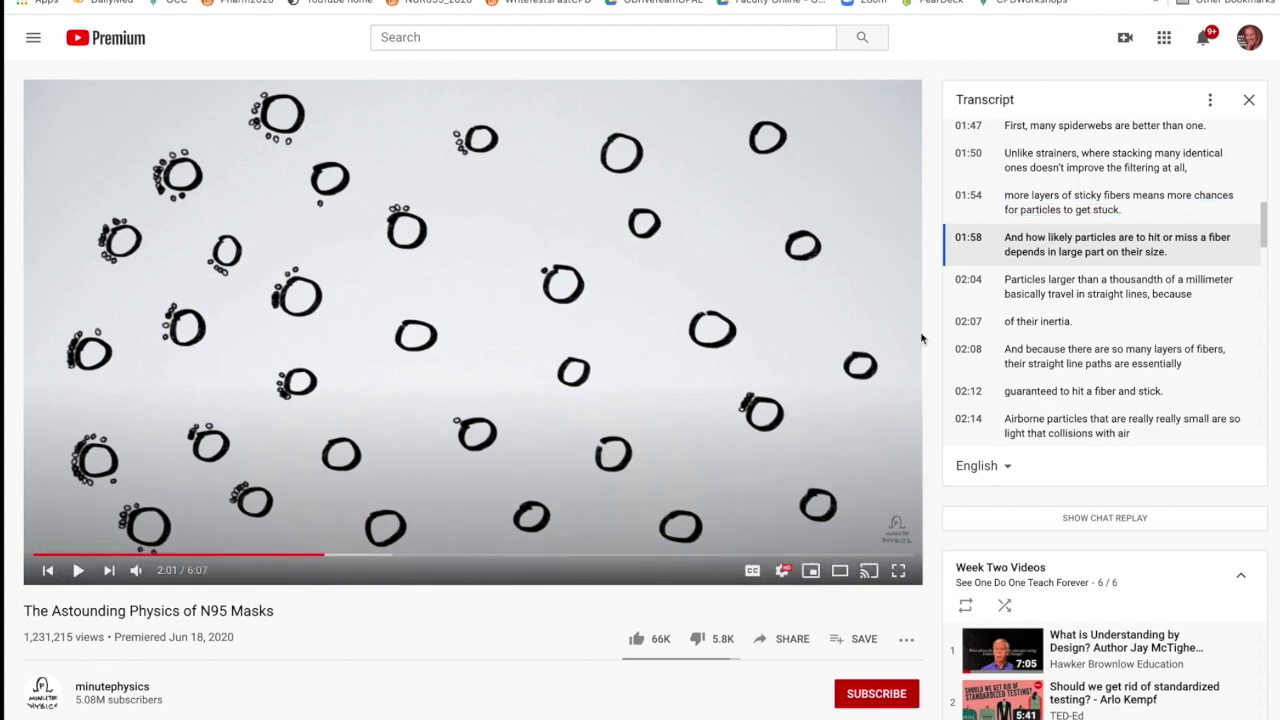
scroll(1086, 323, down, 20)
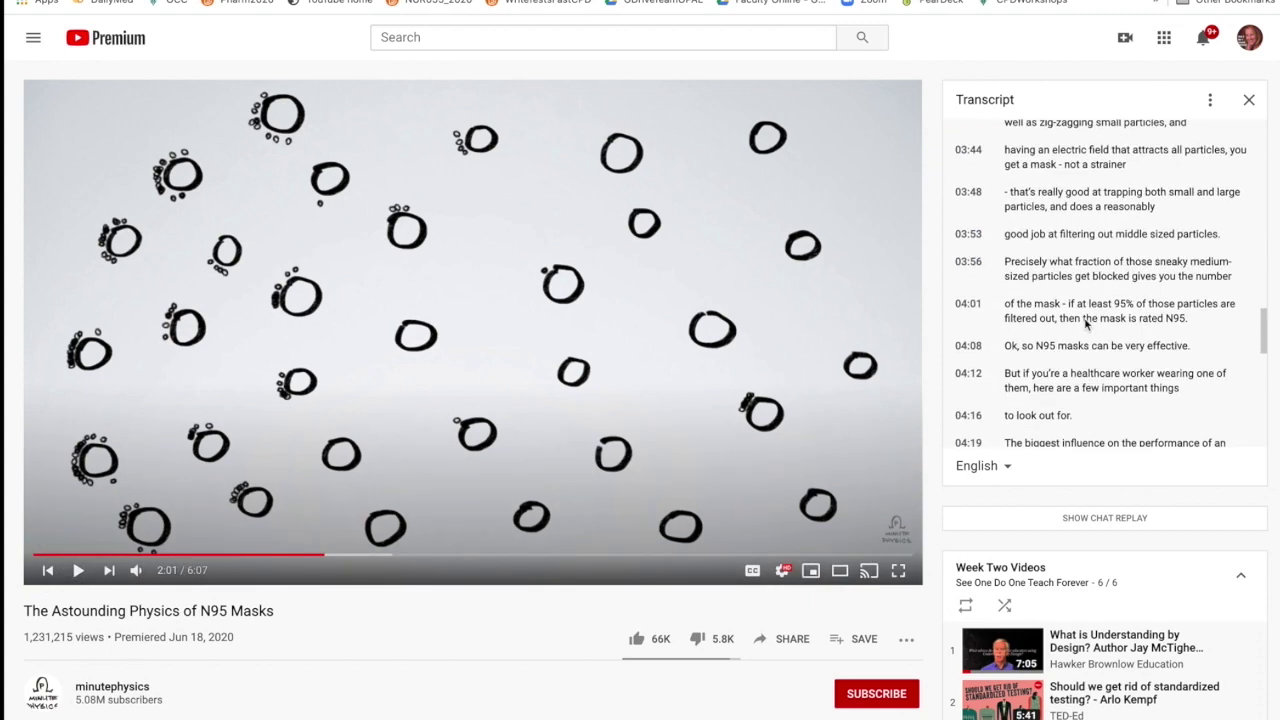
scroll(1086, 323, down, 10)
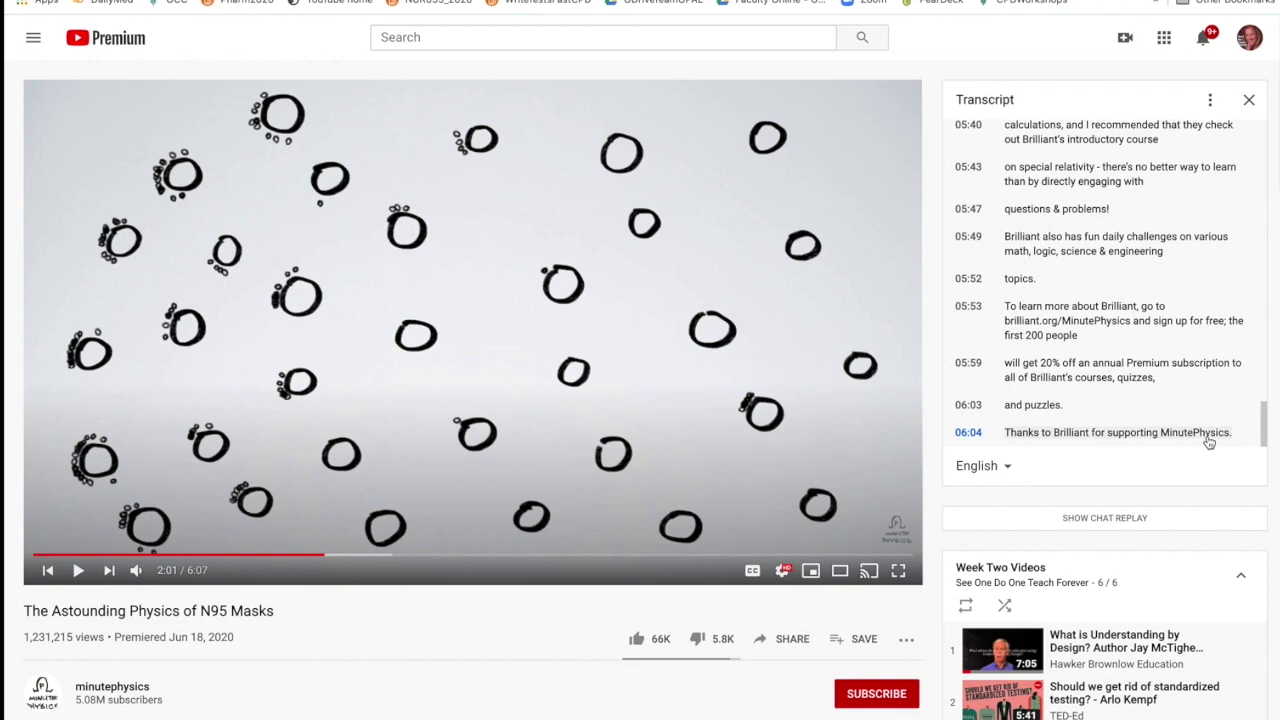
drag(1238, 437, 960, 130)
key(super+c)
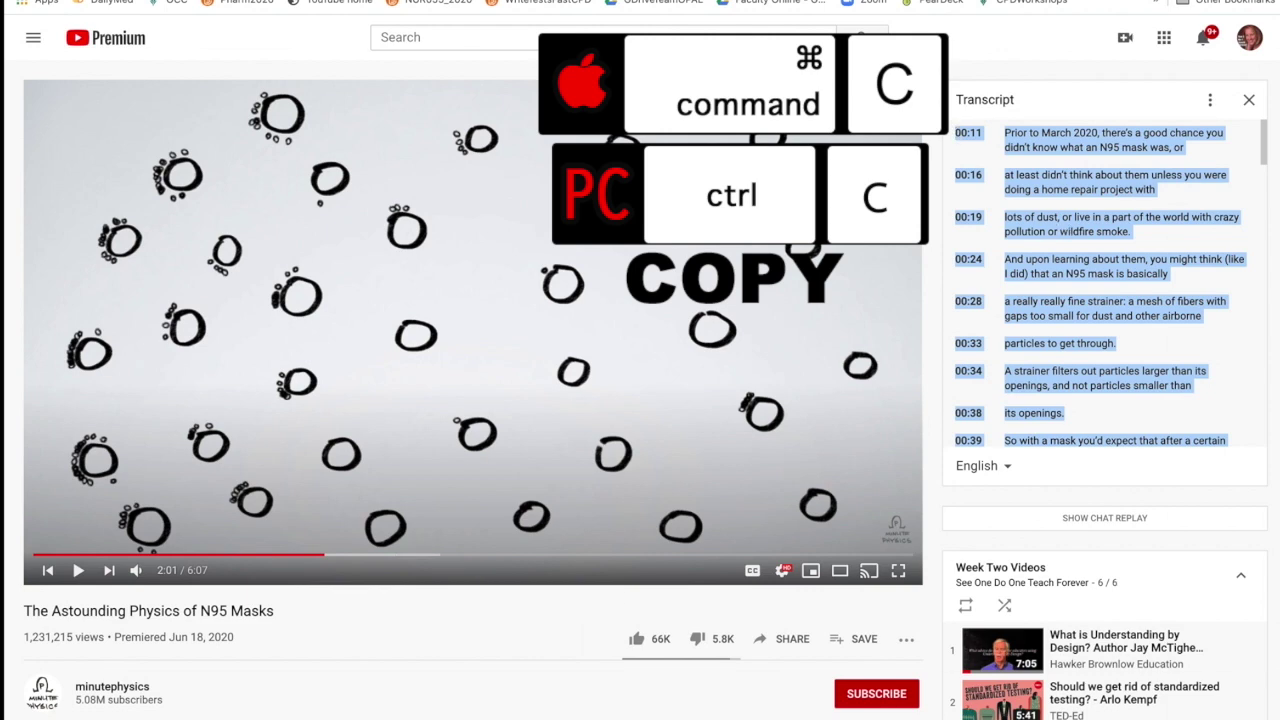
- Paste the copied transcript into a new TextEdit document and convert it to plain text
key(super+Tab)
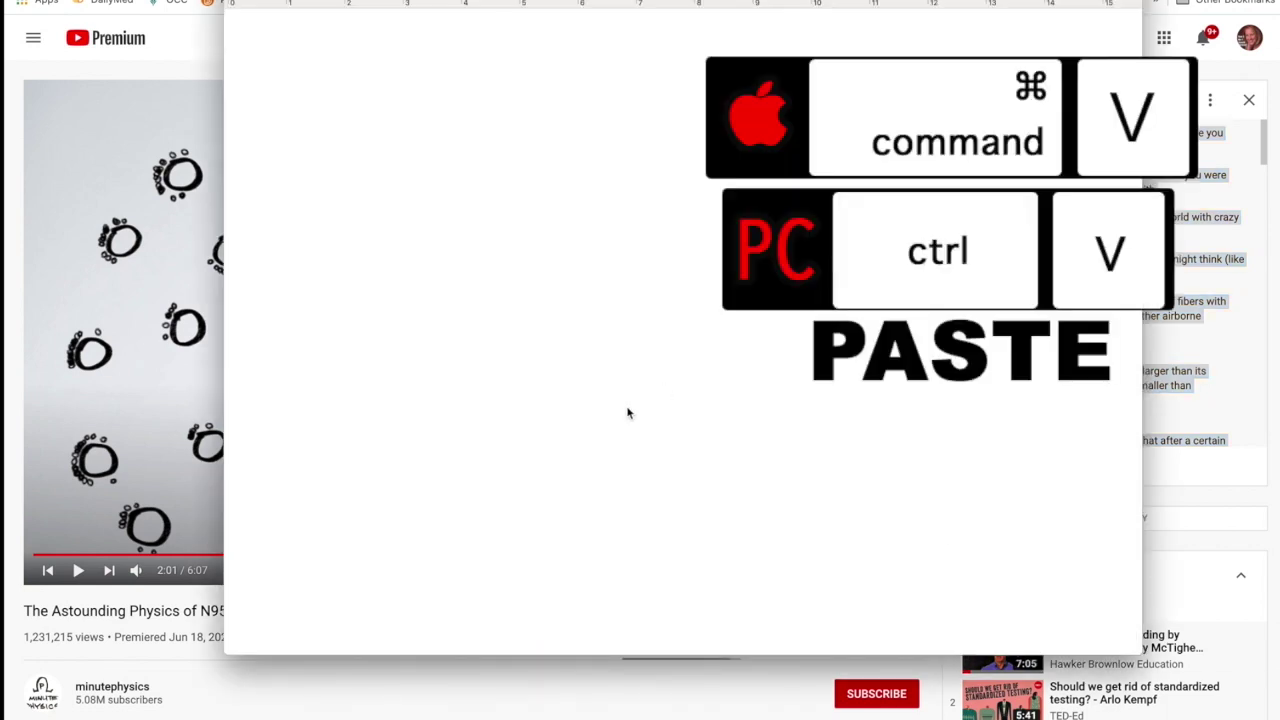
key(ctrl+v)
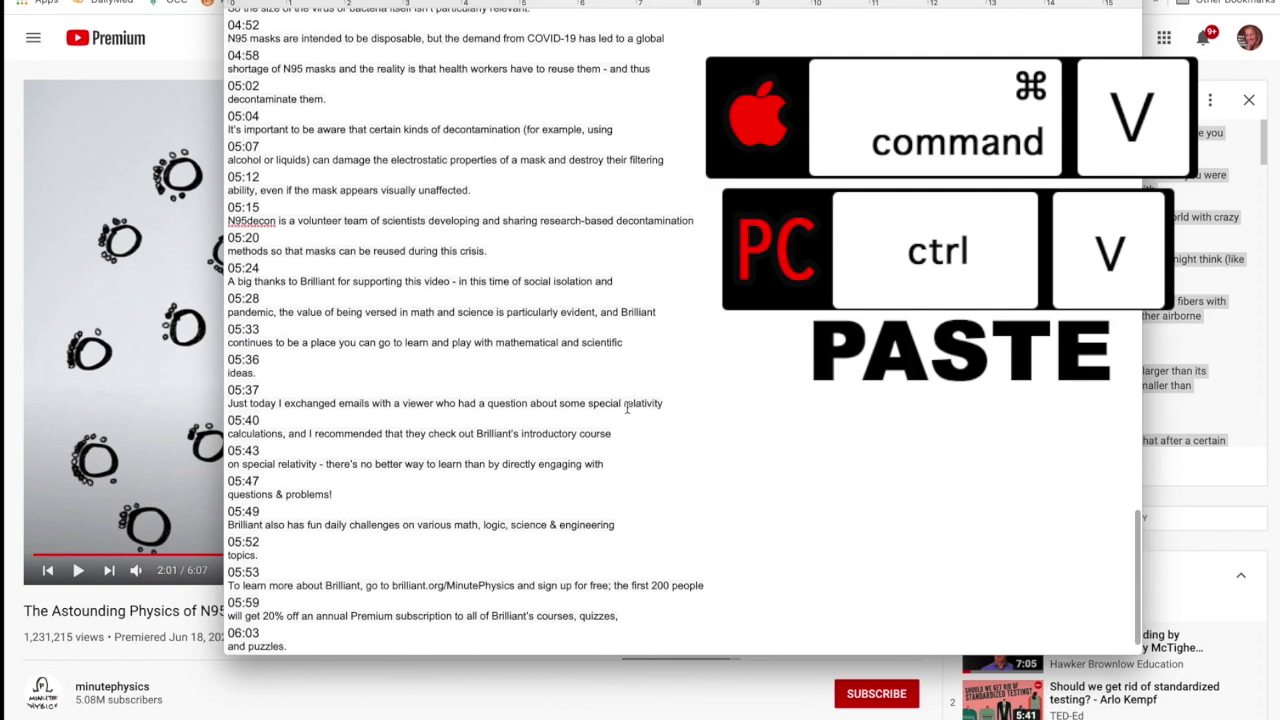
key(super+shift+t)
key(Return)
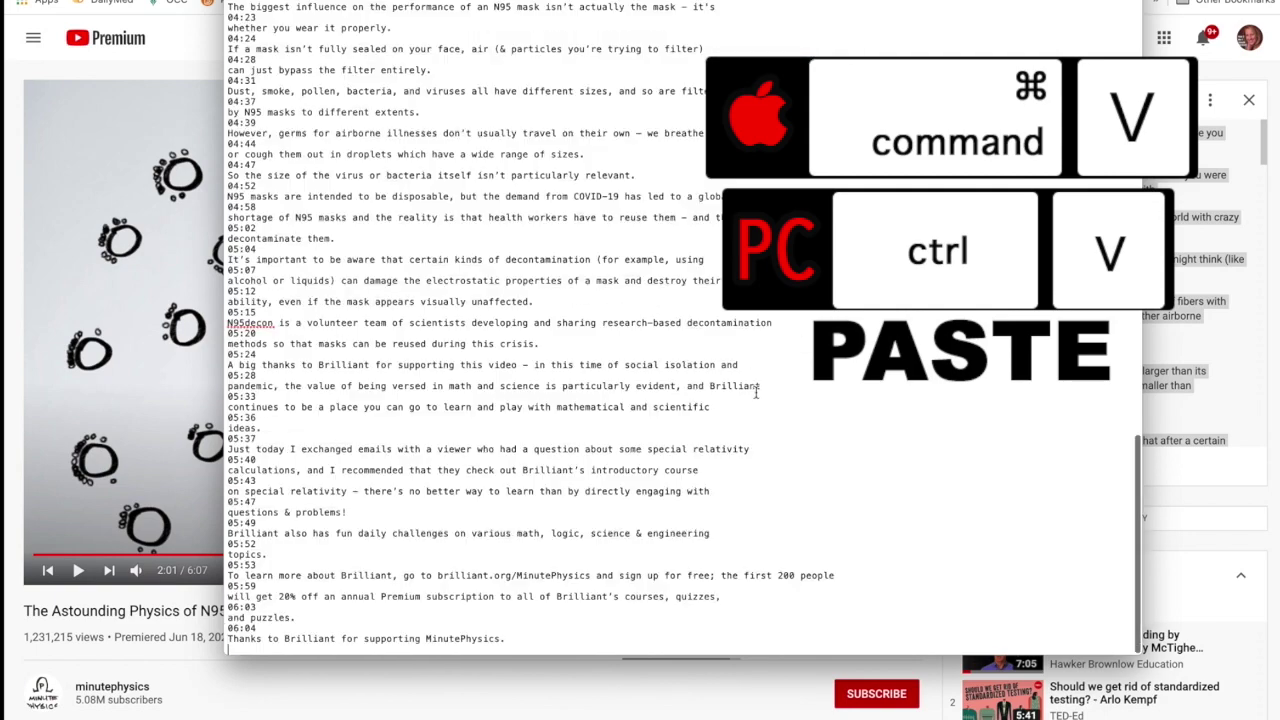
scroll(756, 393, up, 20)
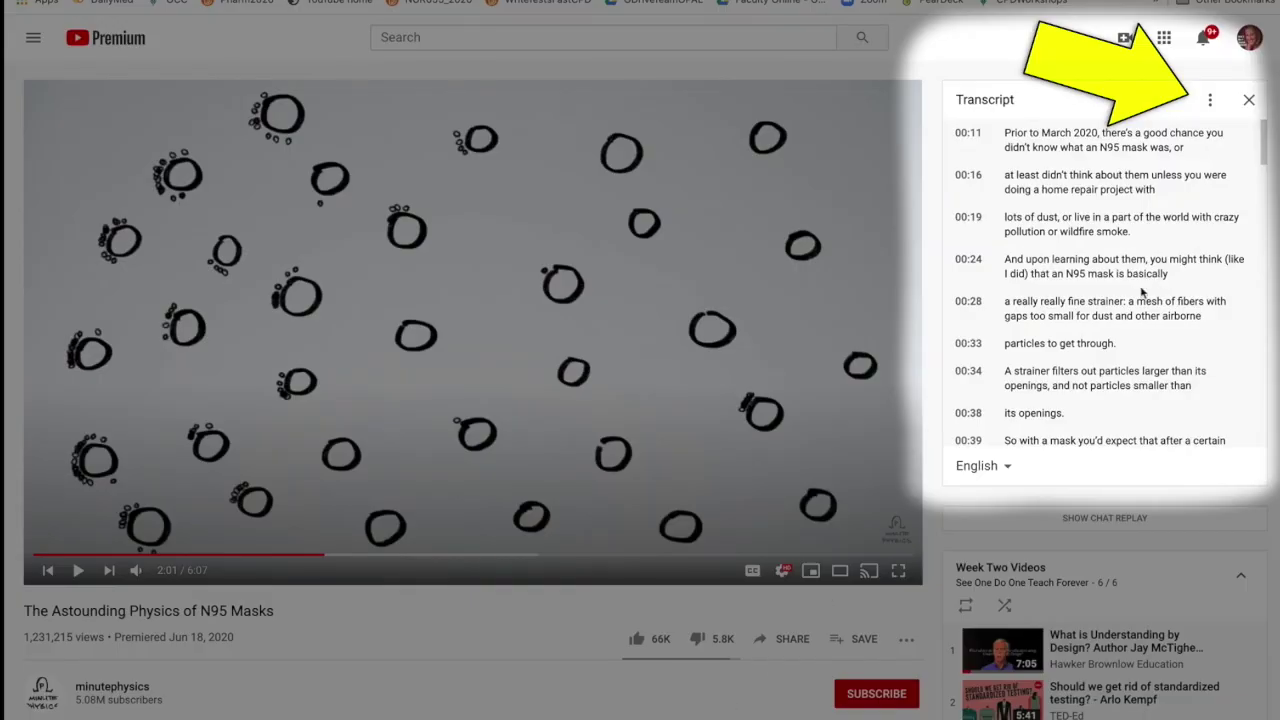
- Turn the transcript timestamps off, then back on, from the Transcript options menu
click(1210, 102)
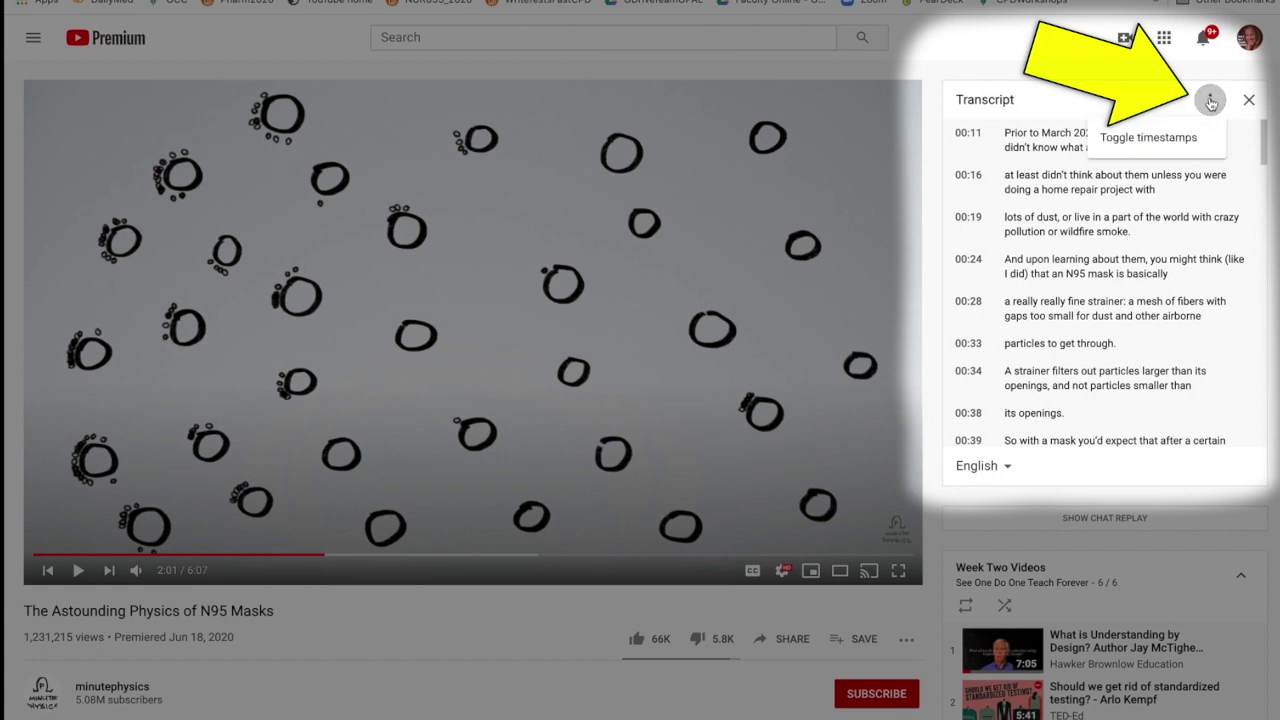
click(1173, 142)
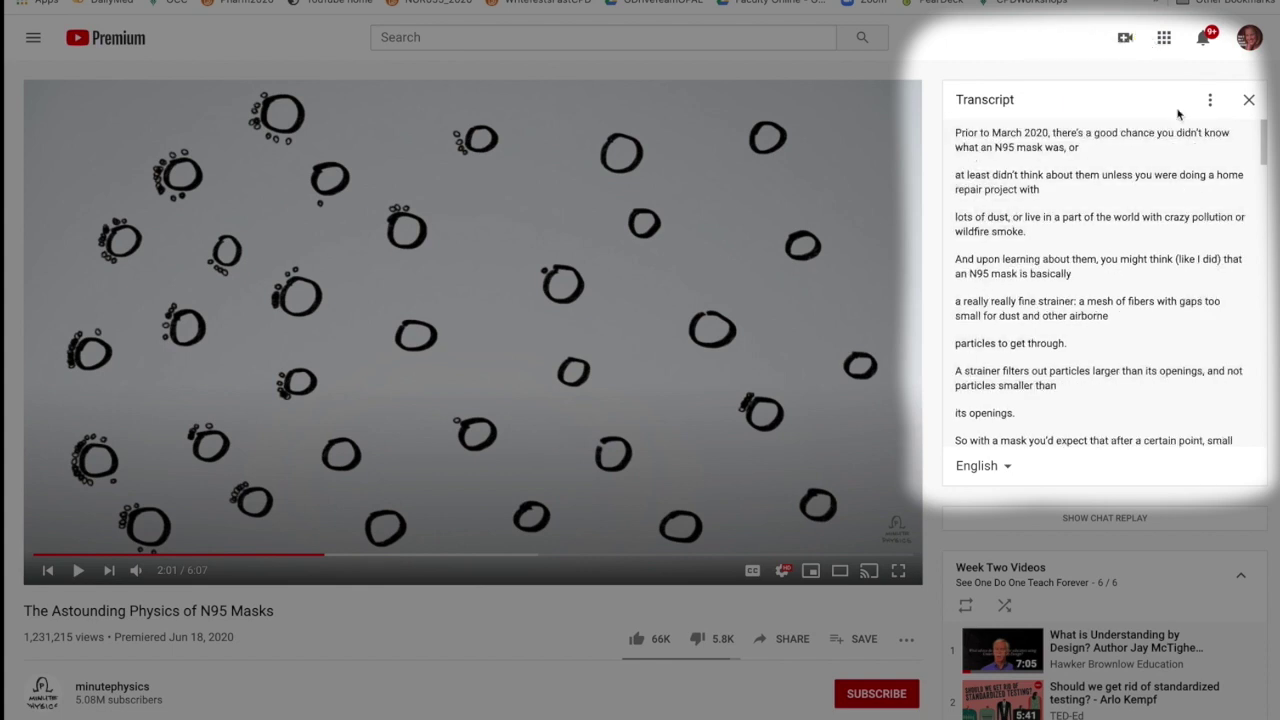
click(1210, 102)
click(1197, 140)
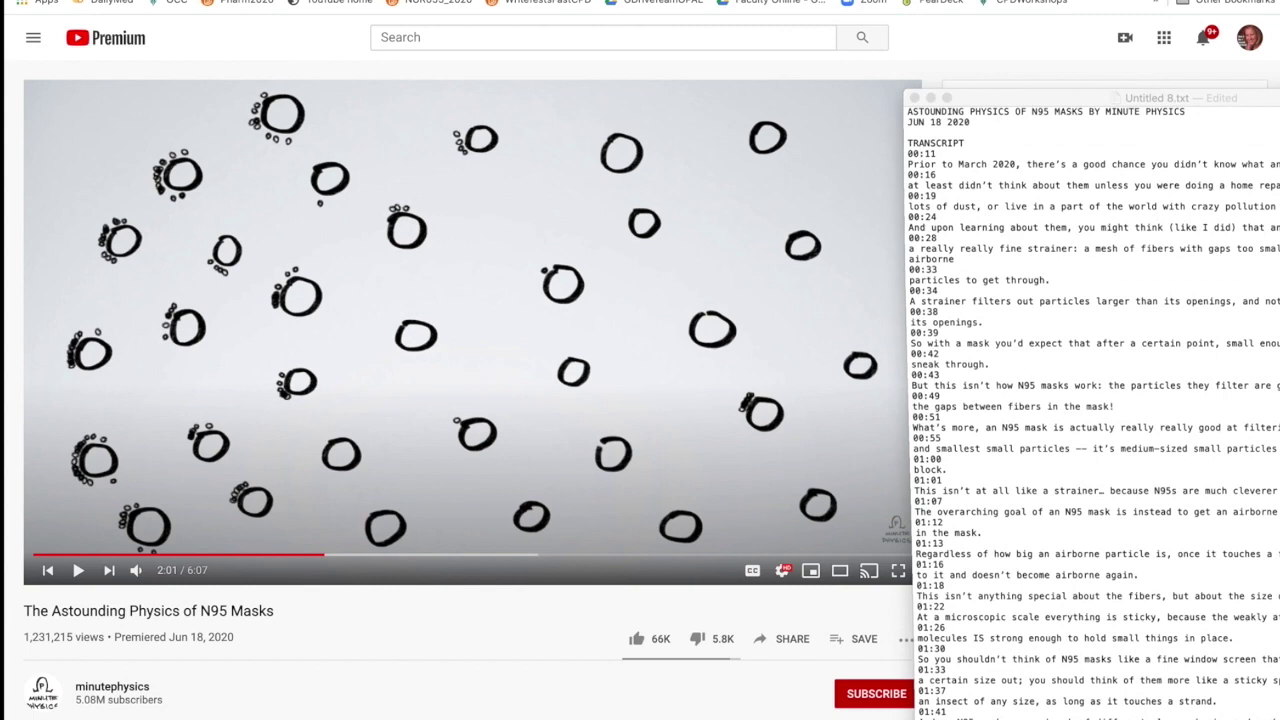
- Move the TextEdit transcript window left and widen it to the screen's right edge
drag(1100, 98, 408, 0)
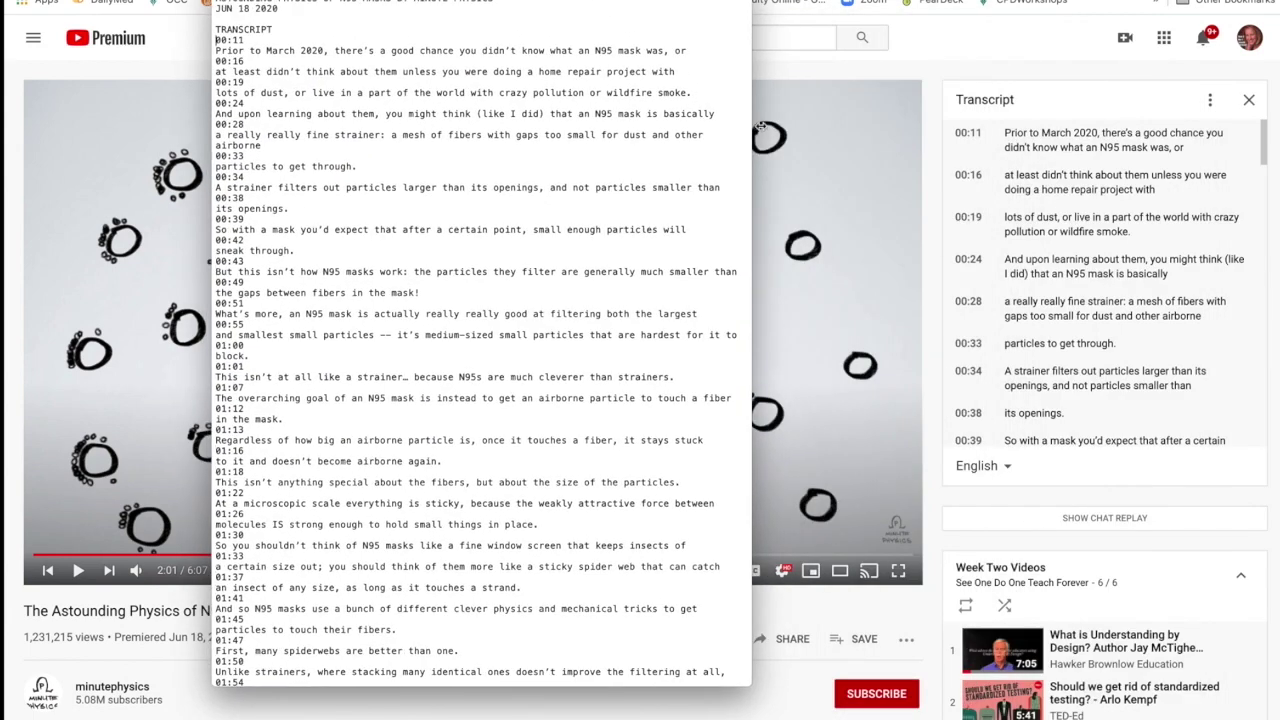
drag(751, 127, 1279, 127)
scroll(953, 212, down, 5)
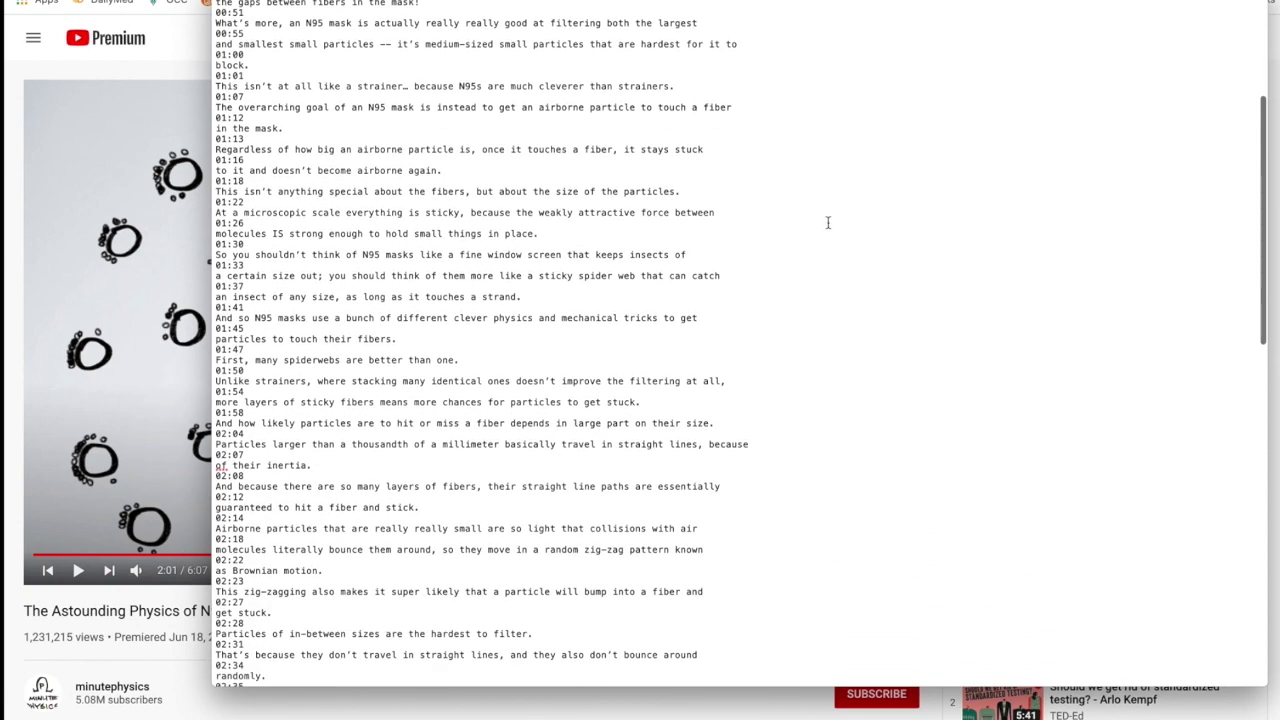
- Search the transcript for 'fibers', turning up 13 matches
key(super+f)
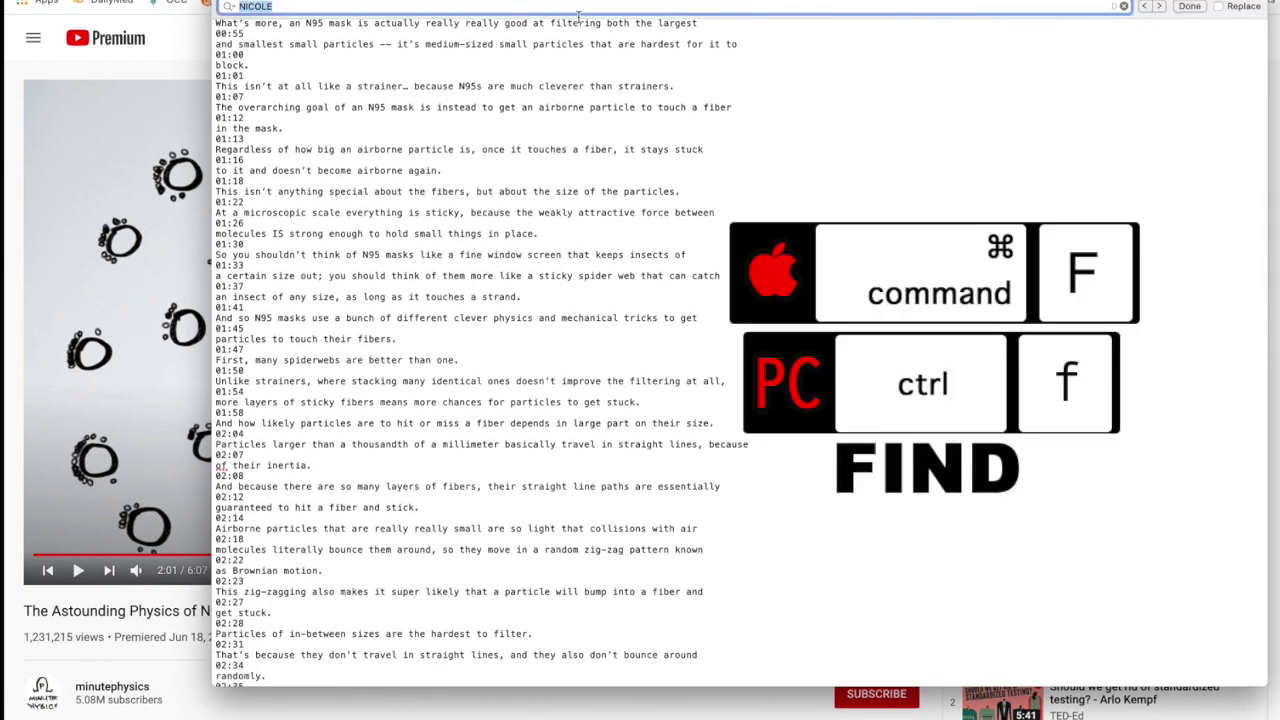
text(fibers)
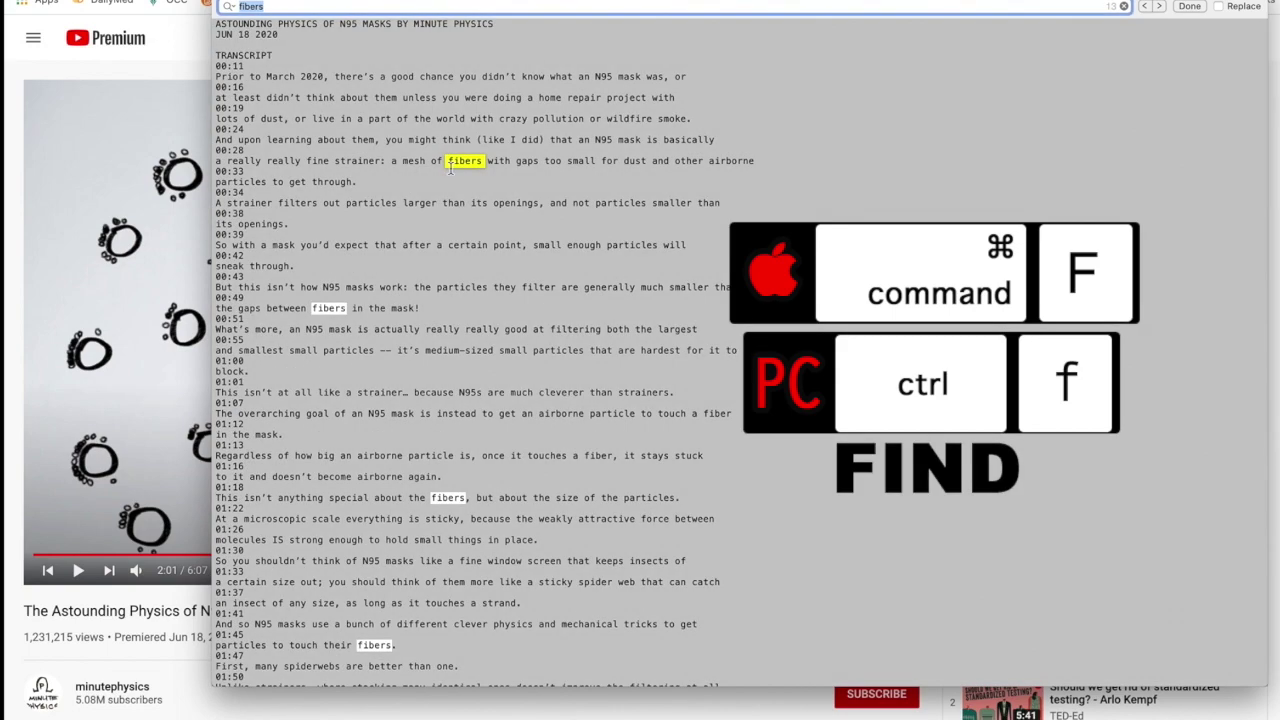
scroll(450, 174, down, 10)
scroll(450, 174, down, 5)
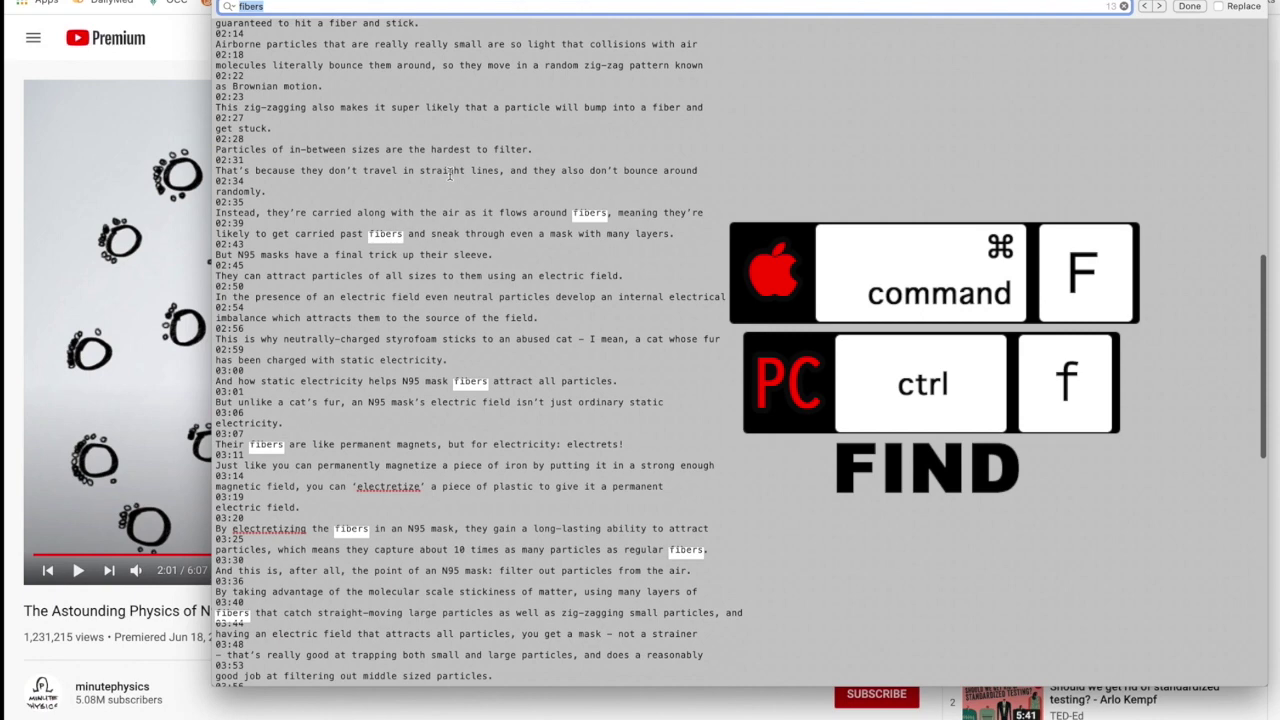
scroll(450, 174, up, 15)
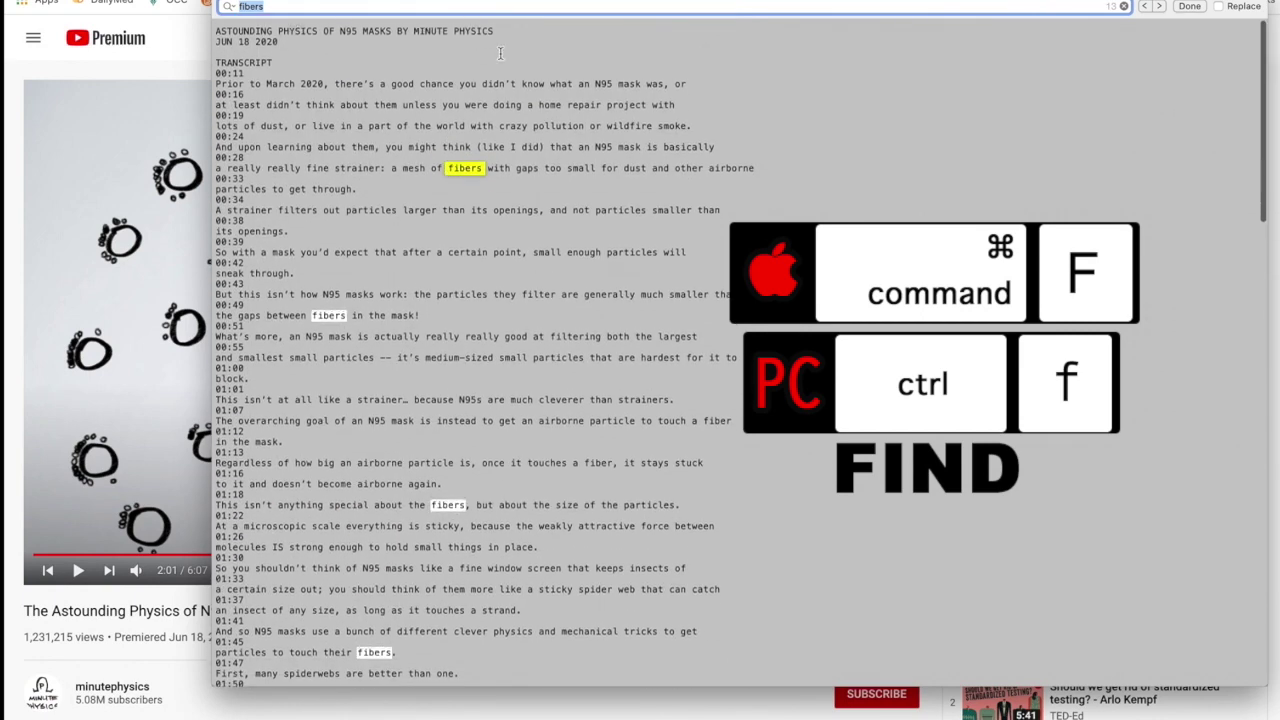